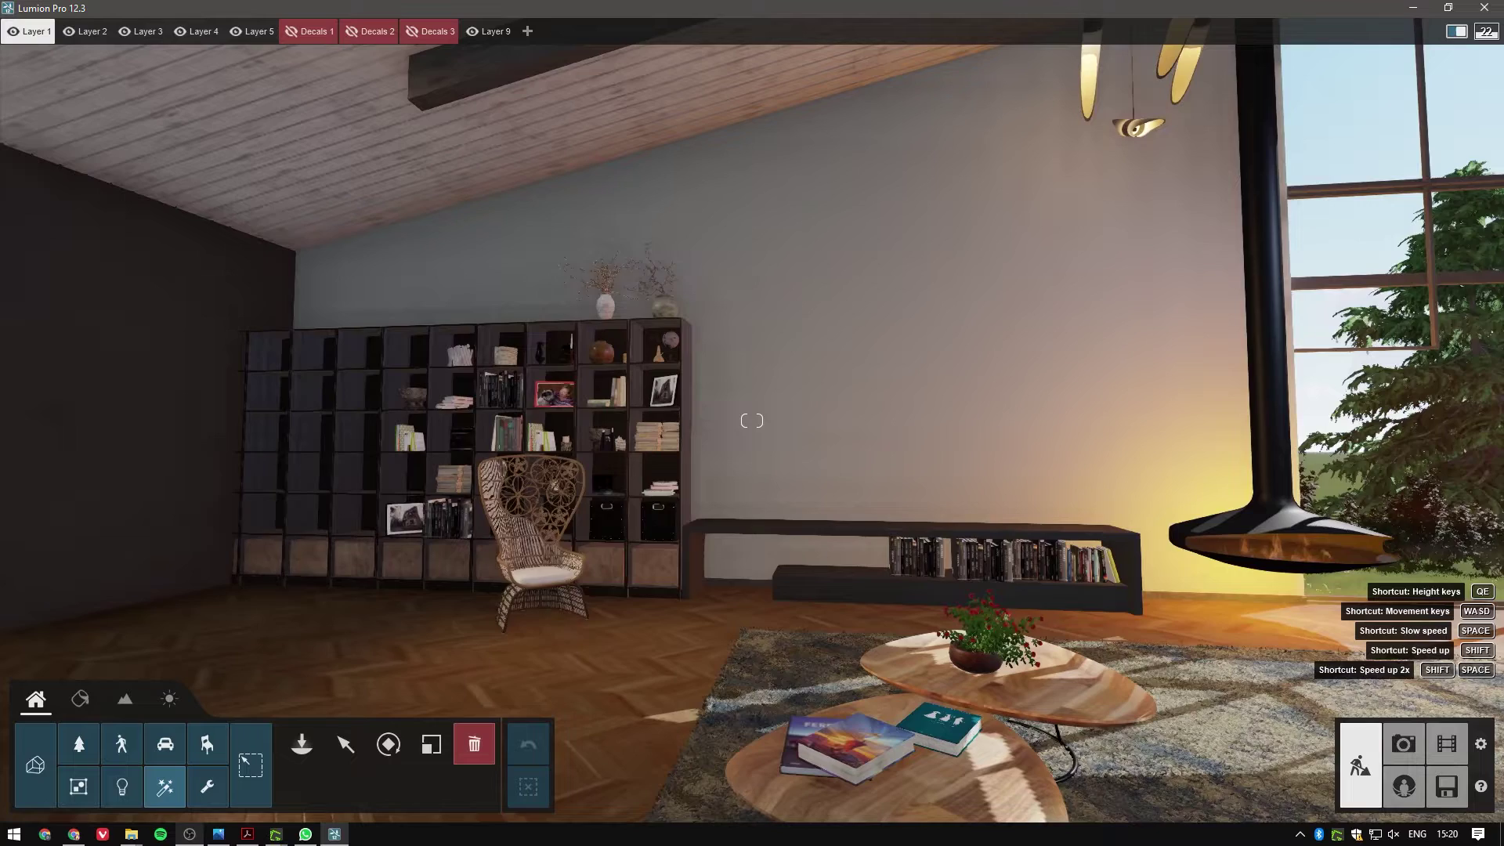
Step: Turn the camera right to face the window and fireplace
right_drag(753, 420, 753, 420)
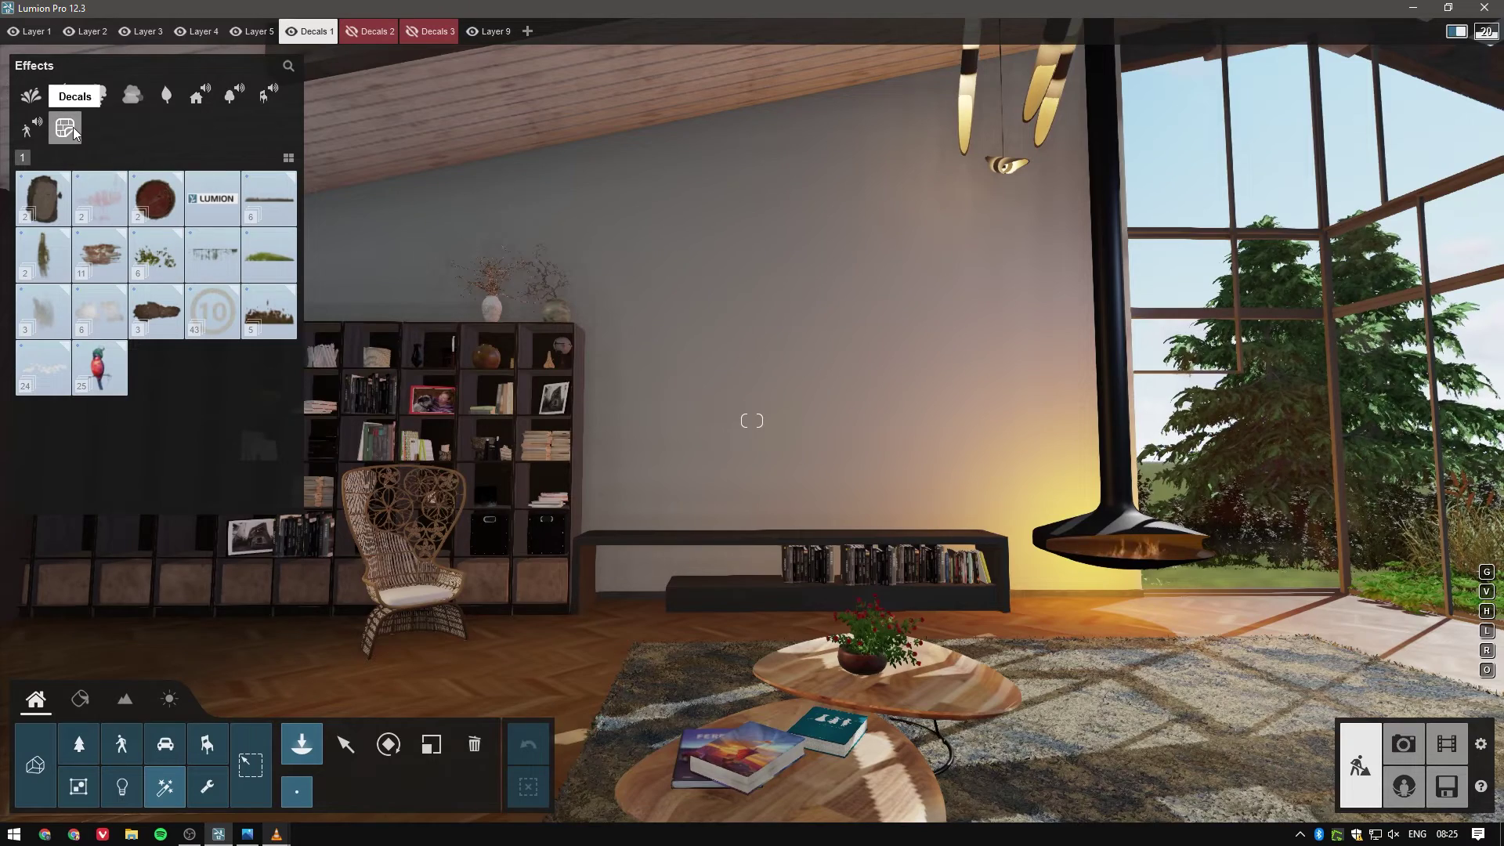
Step: Place the custom LUMION decal on the wall above the bookshelf and select it for editing
click(207, 201)
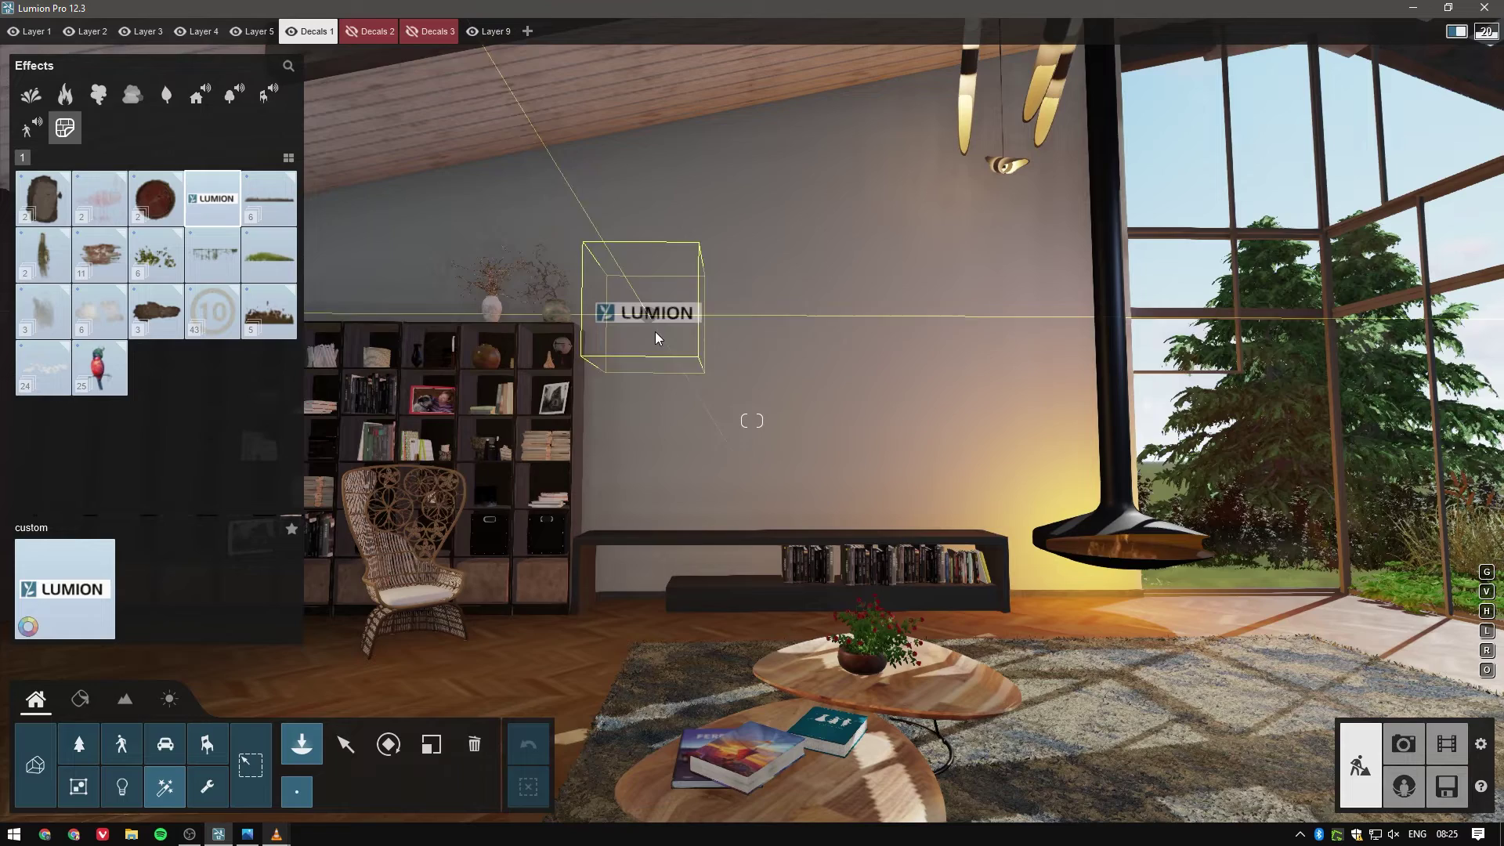
click(657, 335)
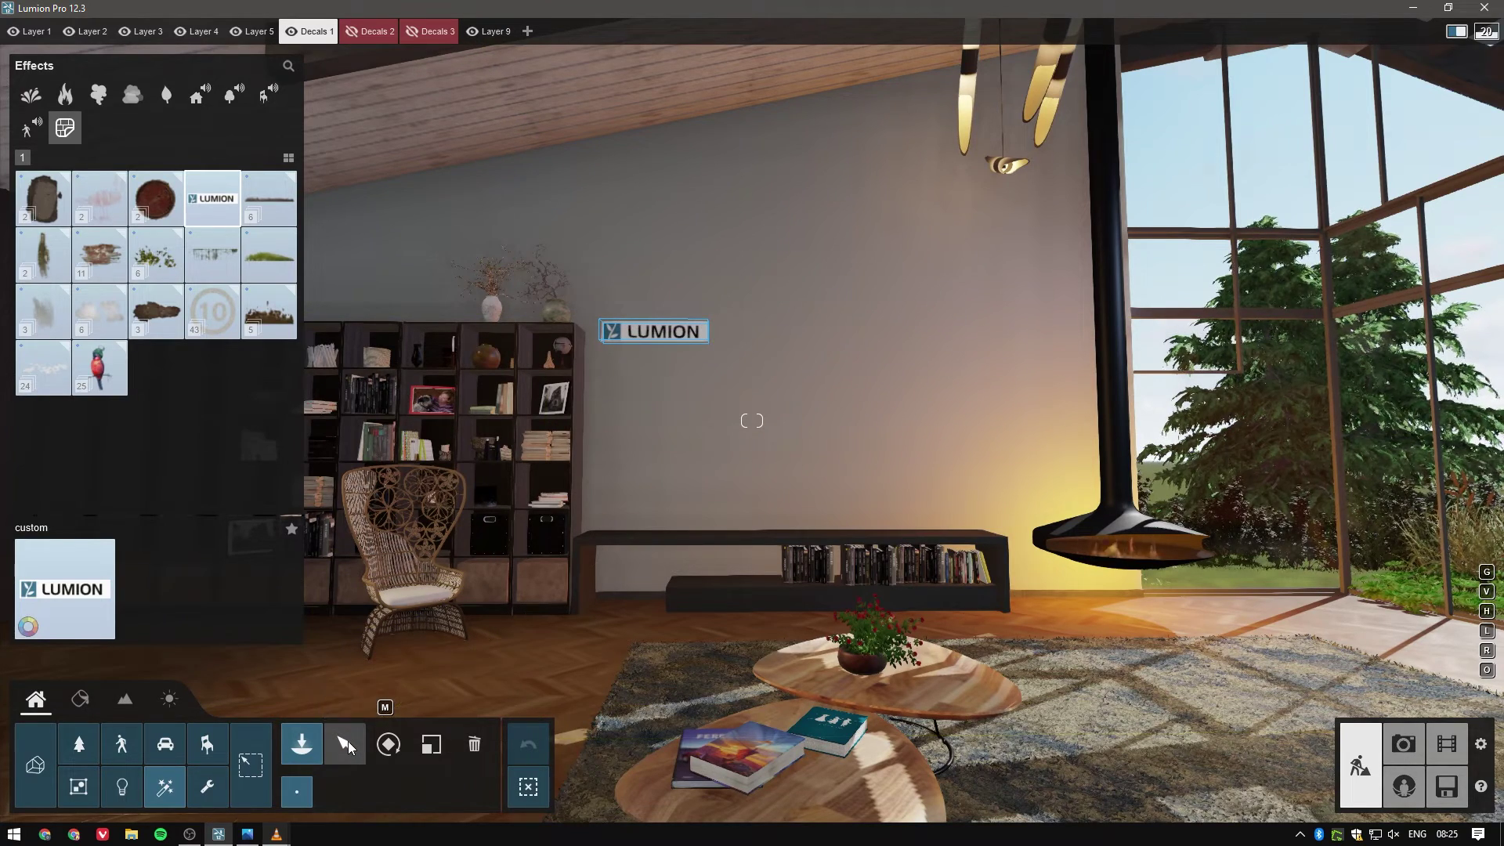
click(346, 746)
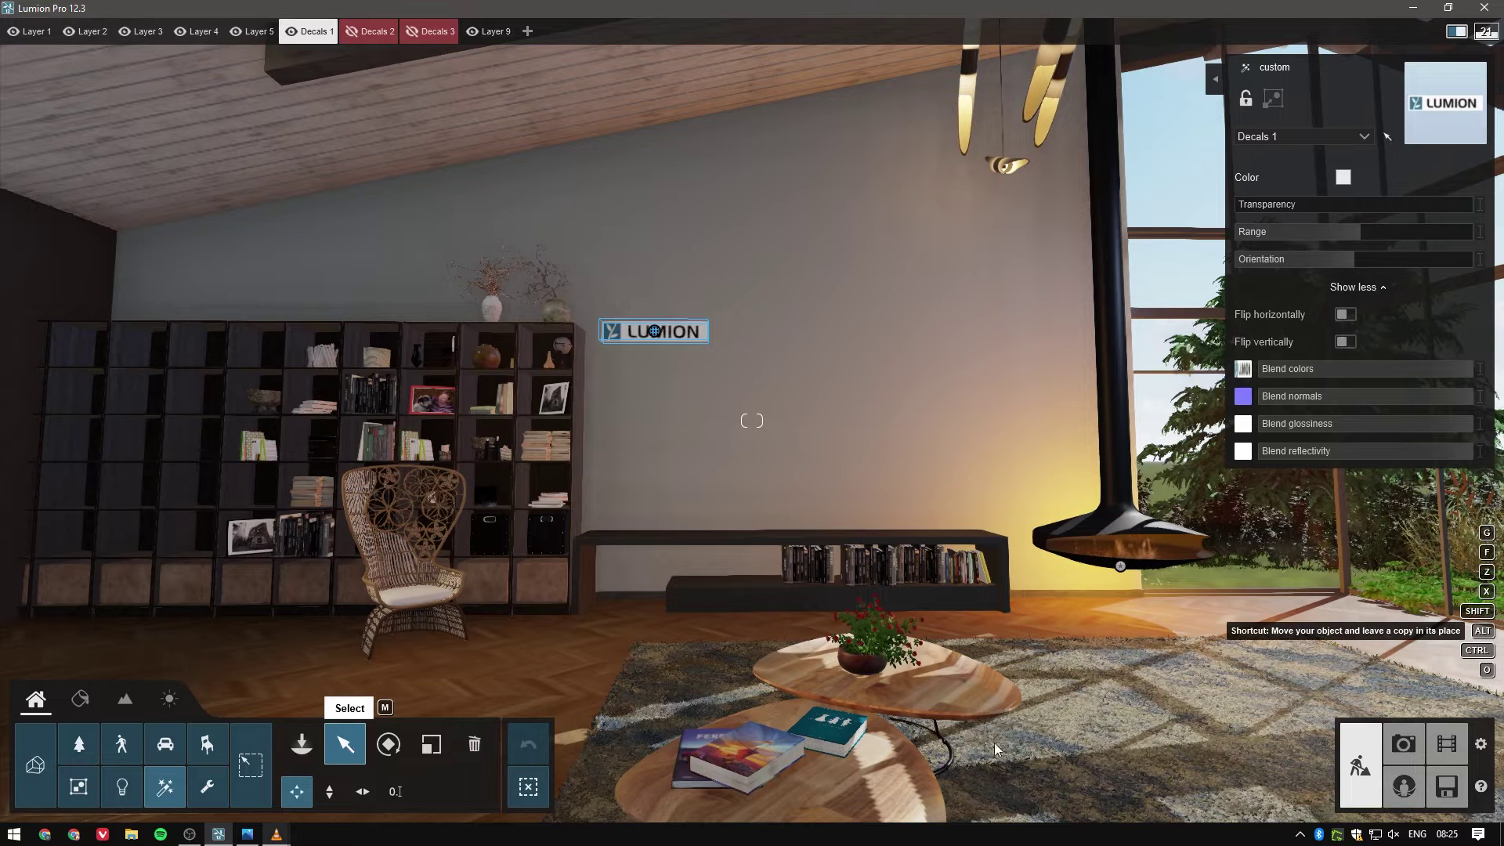
Step: Swap the decal's image for png-4.png from the Custom Decals - base folder
click(1243, 369)
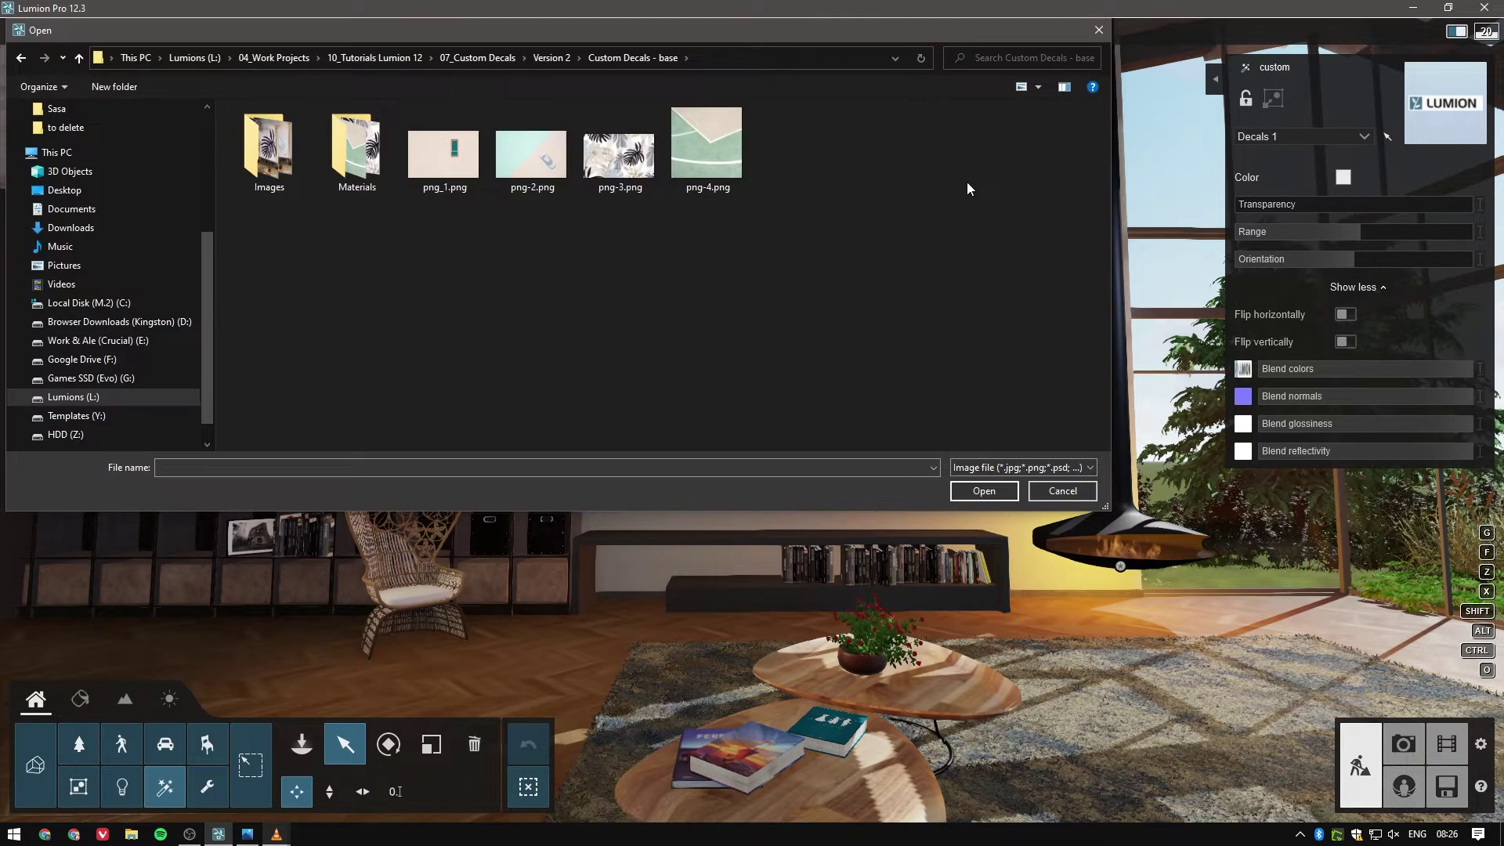
double_click(711, 149)
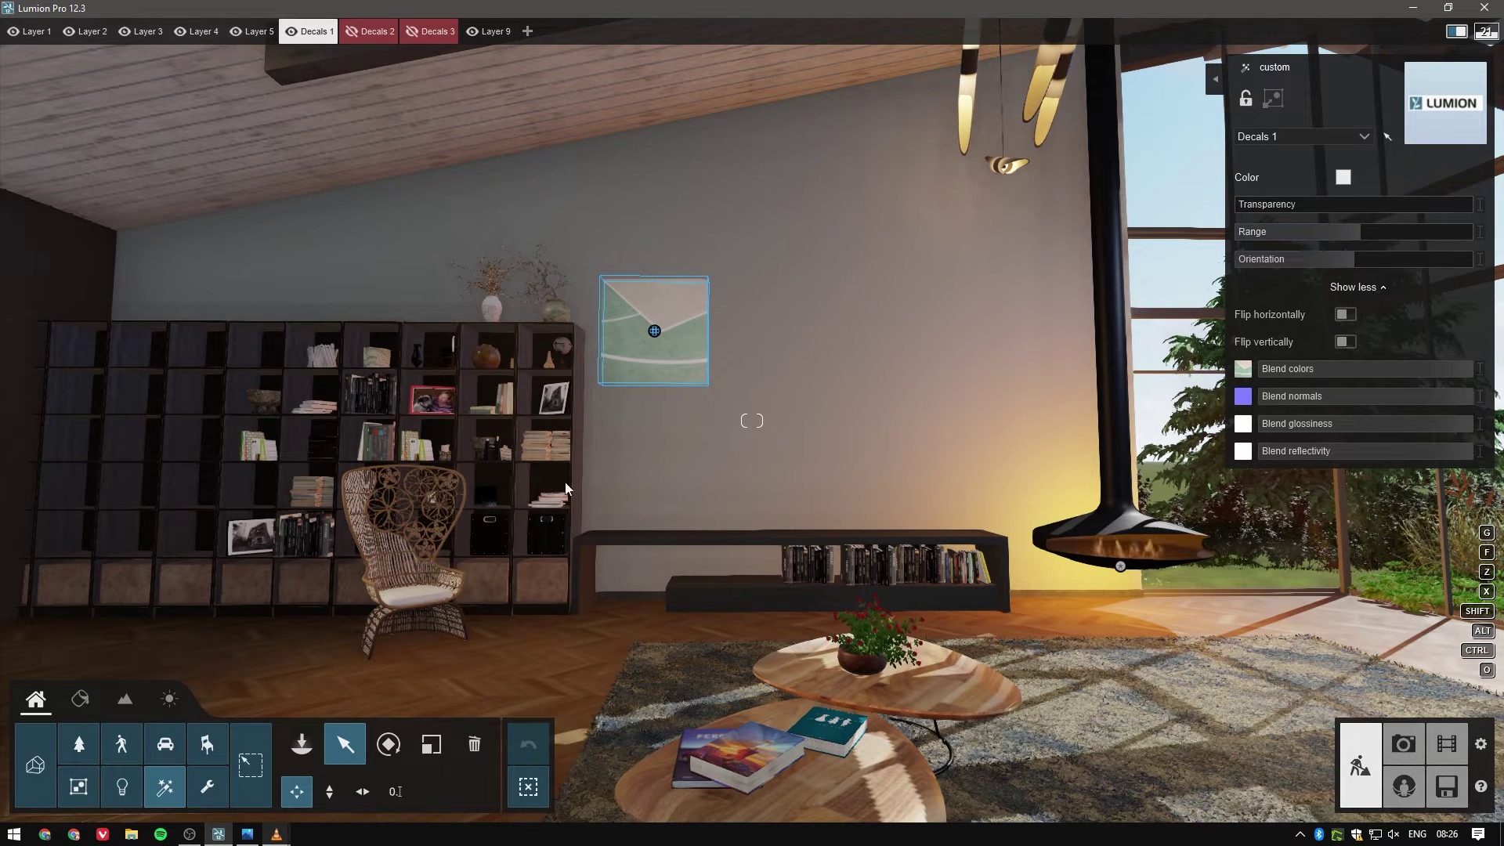
Step: Scale the decal up with the Size slider until it fills the wall
click(446, 741)
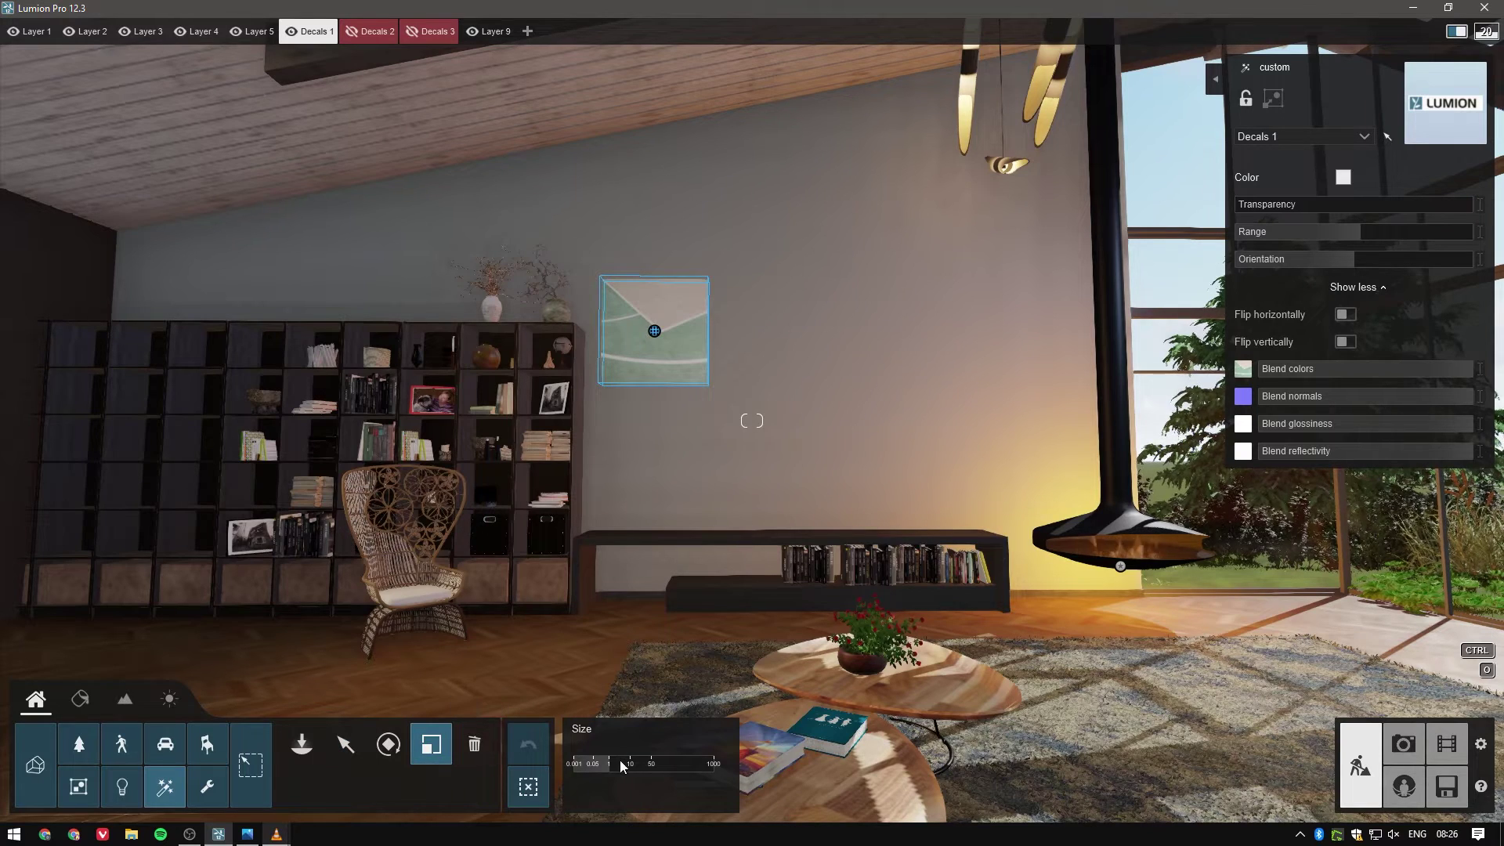
drag(619, 760, 644, 759)
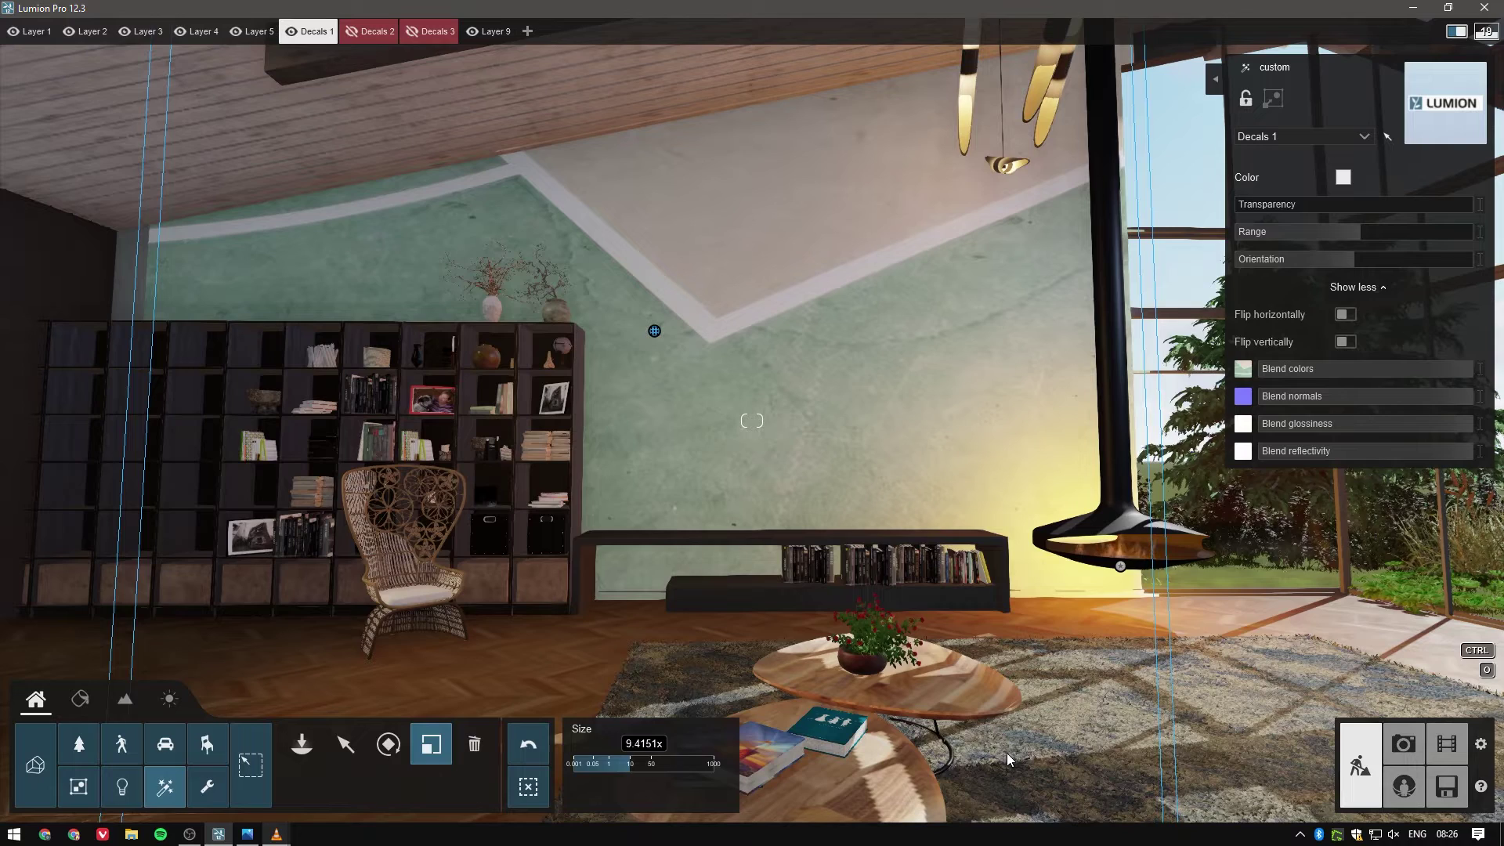
Step: Start rendering the three 1920x1080 living-room photos as JPG
click(345, 752)
click(367, 790)
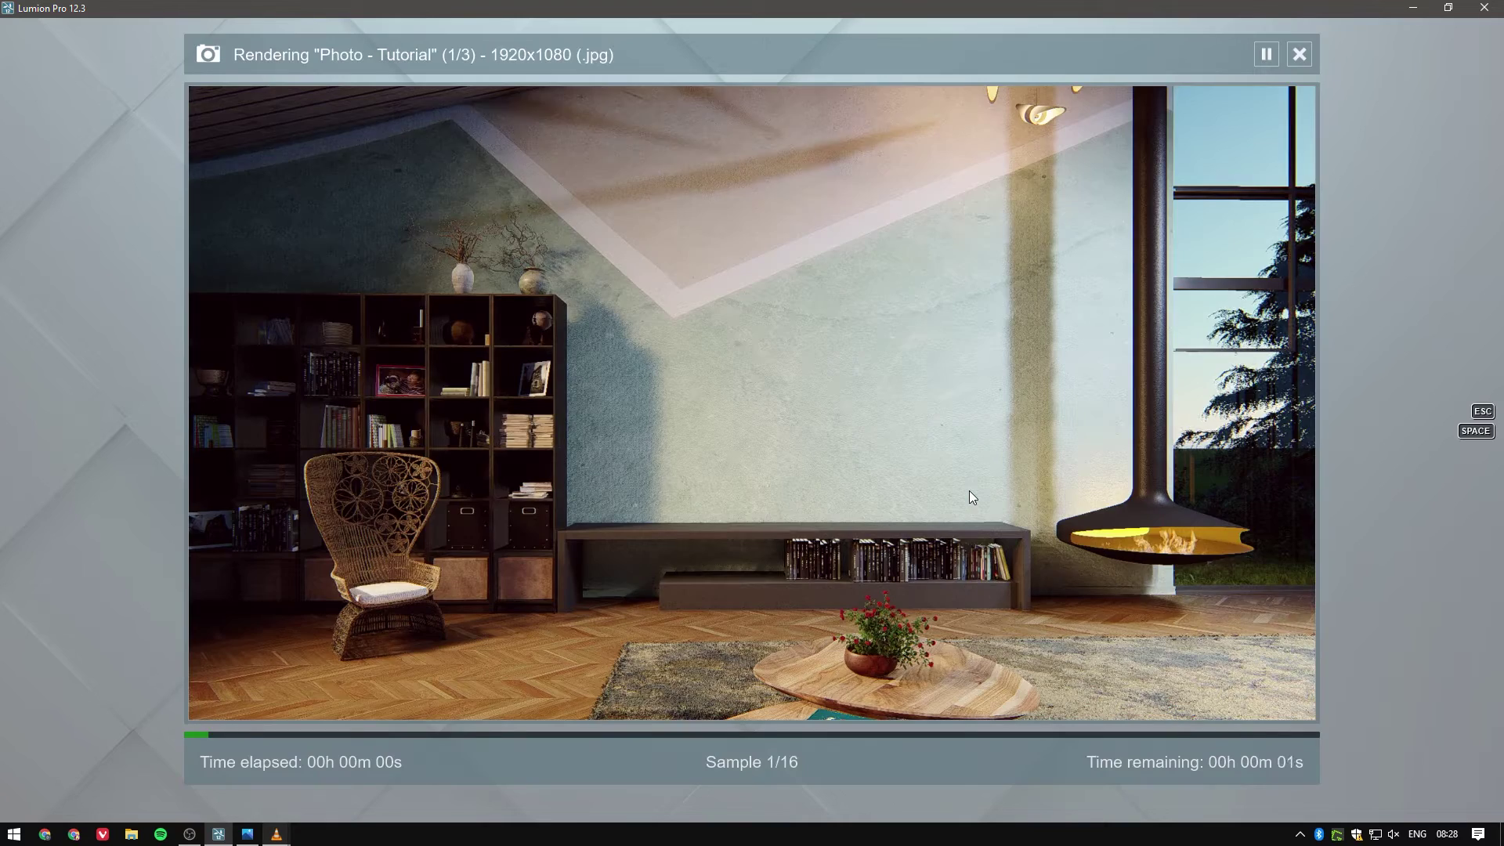